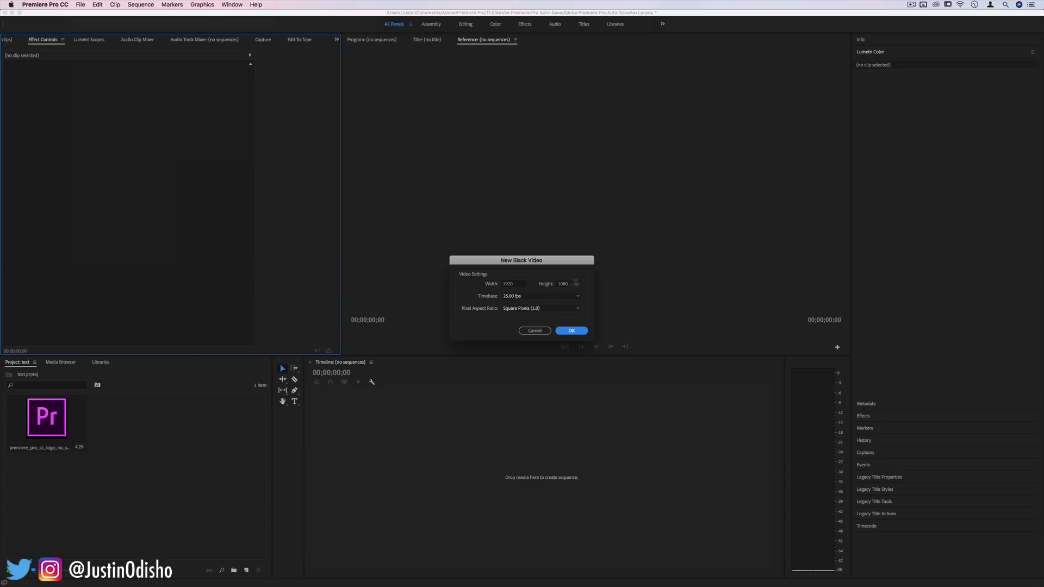
- Place a new 1920×1080, 25 fps black video in a new sequence and extend its clip to about 1:37:10
{"action": "left_click", "coordinate": [572, 331]}
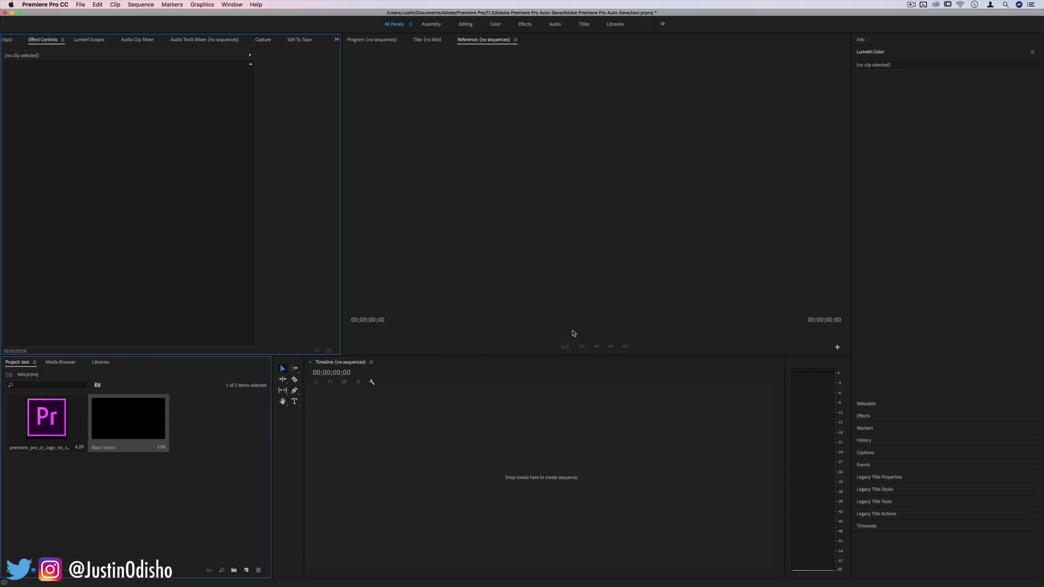
{"action": "left_click_drag", "start_coordinate": [446, 433], "coordinate": [483, 461]}
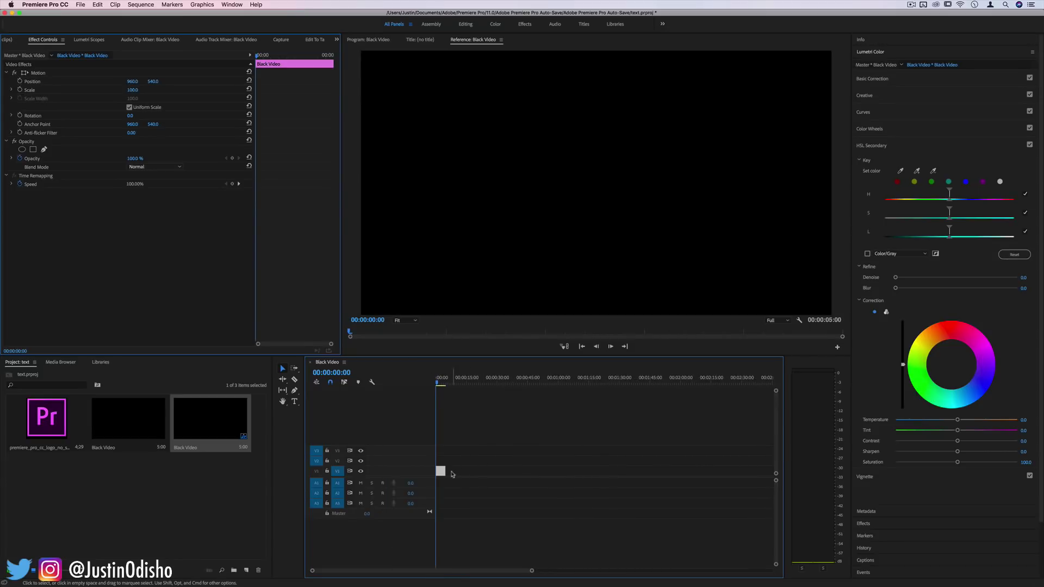
{"action": "left_click_drag", "start_coordinate": [447, 471], "coordinate": [633, 475]}
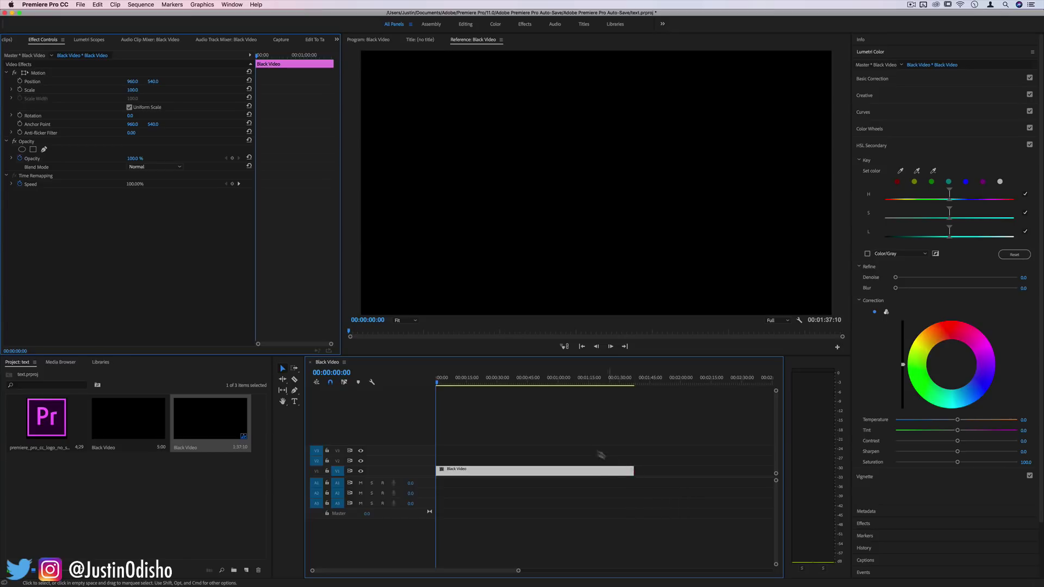
- Add a text layer reading "3D TEXT" over the black video with the Type tool
{"action": "left_click", "coordinate": [294, 401]}
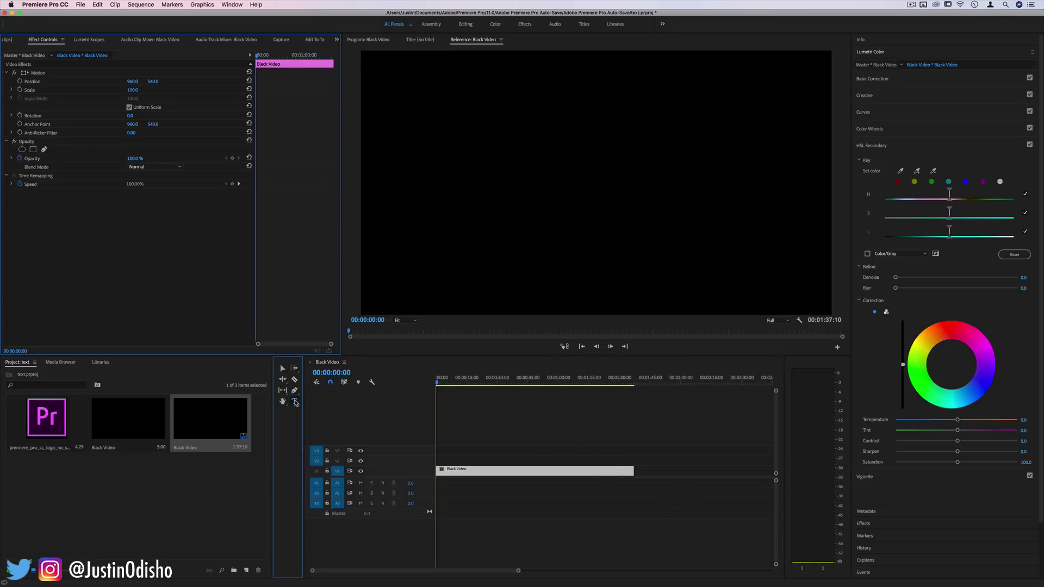
{"action": "left_click", "coordinate": [367, 41]}
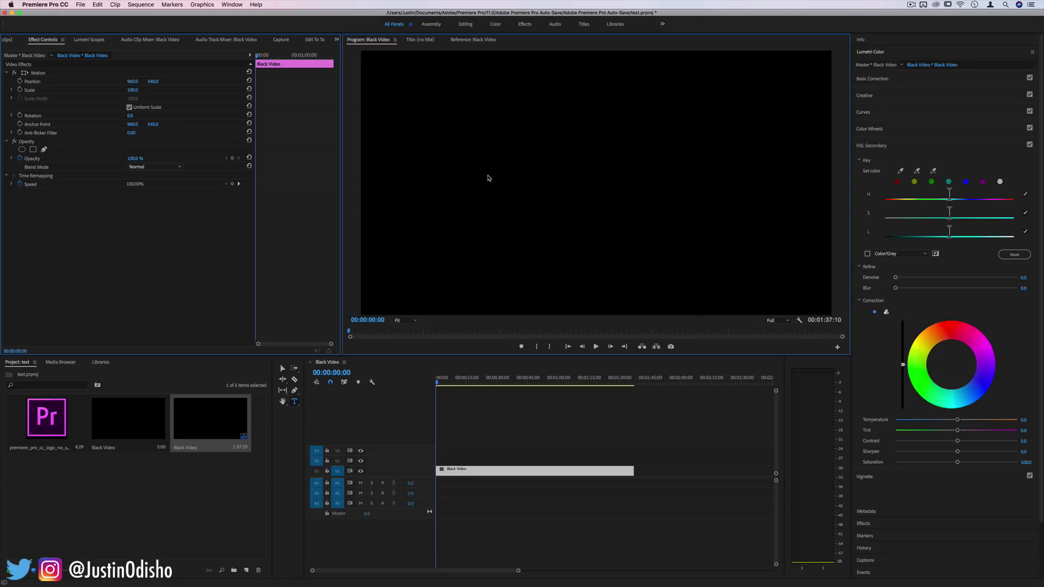
{"action": "left_click", "coordinate": [487, 178]}
{"action": "type", "text": "3d TEXT"}
{"action": "left_click_drag", "start_coordinate": [510, 169], "coordinate": [499, 171]}
{"action": "type", "text": "D"}
{"action": "key", "text": "Right"}
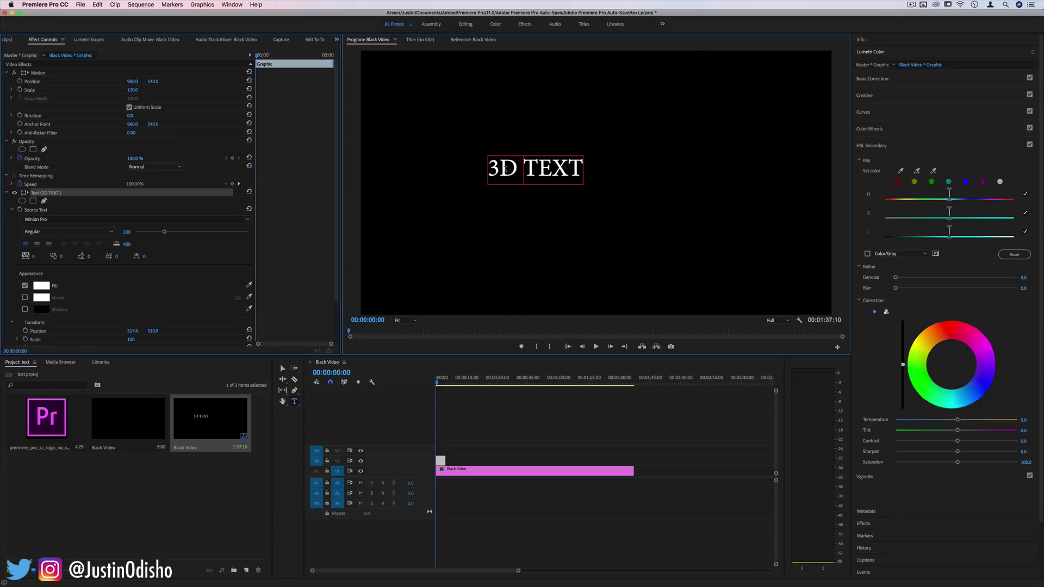
- Centre the 3D TEXT title horizontally and vertically in the frame and scale it to 313
{"action": "left_click", "coordinate": [232, 4]}
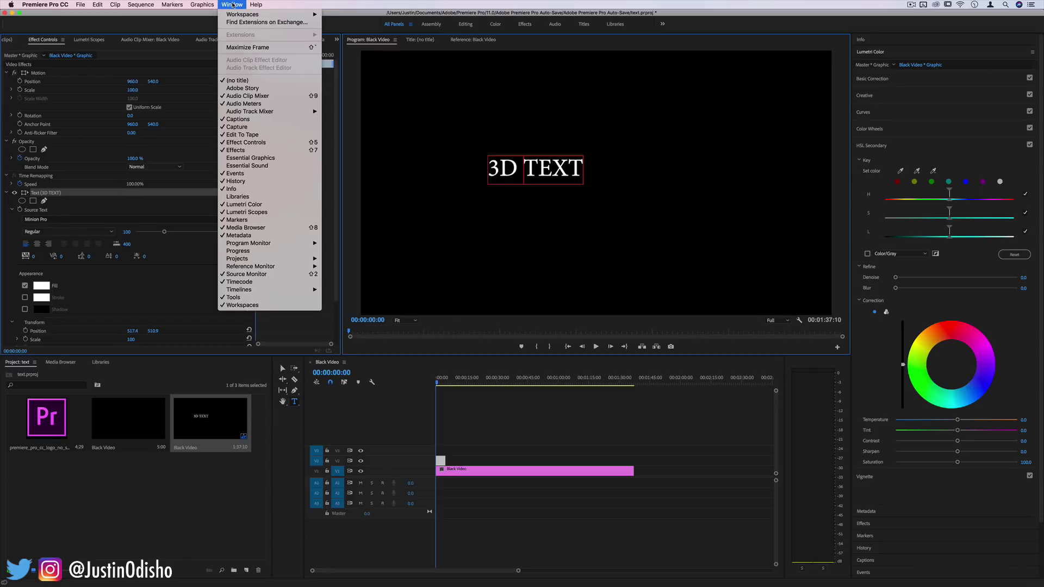
{"action": "left_click", "coordinate": [265, 158]}
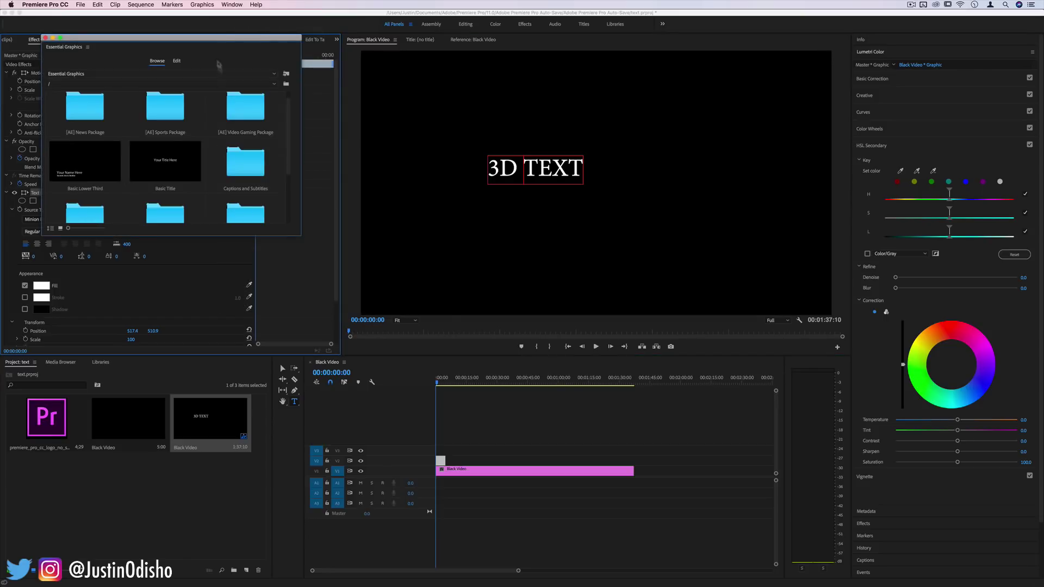
{"action": "left_click", "coordinate": [23, 139]}
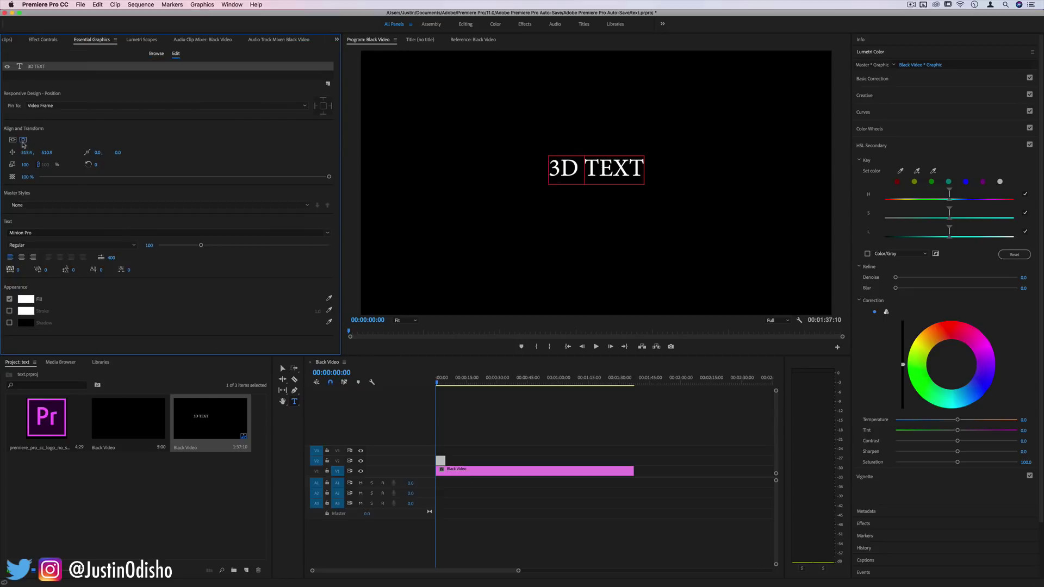
{"action": "left_click", "coordinate": [13, 140]}
{"action": "left_click_drag", "start_coordinate": [33, 165], "coordinate": [62, 165]}
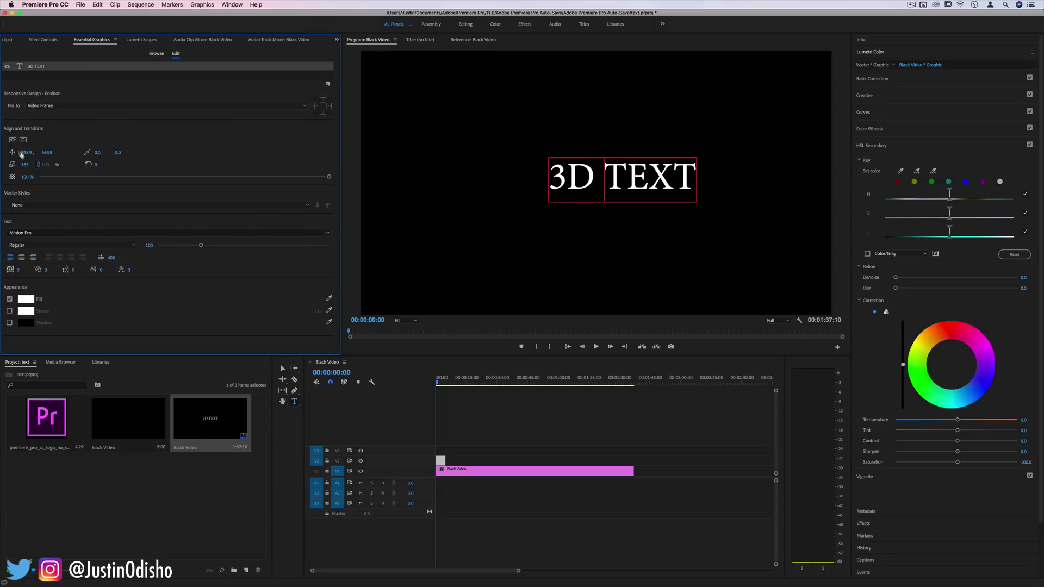
{"action": "left_click", "coordinate": [12, 139]}
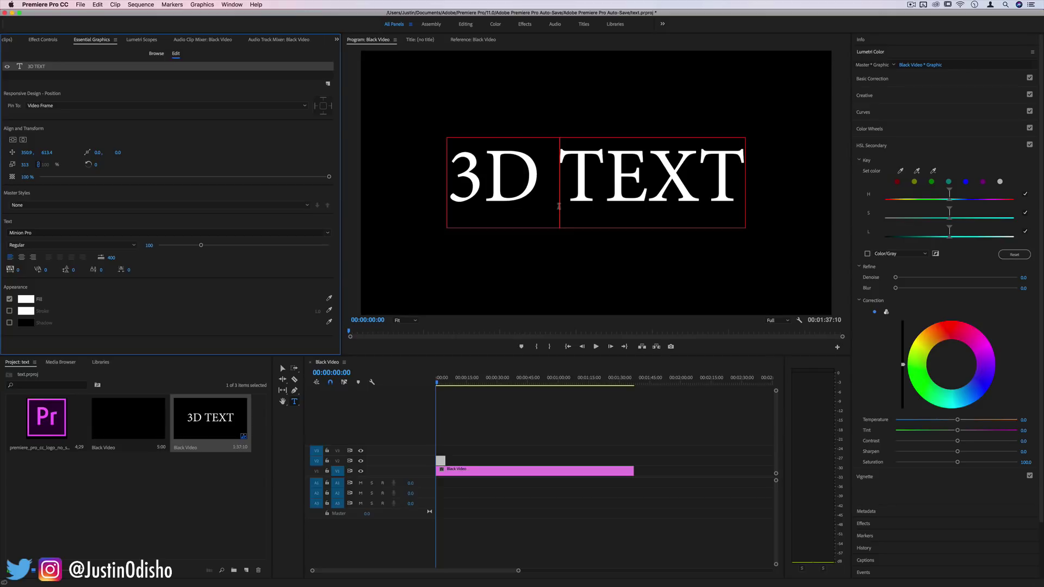
- Extend the 3D TEXT clip to about 30 seconds in the timeline
{"action": "left_click_drag", "start_coordinate": [445, 460], "coordinate": [498, 460]}
{"action": "left_click", "coordinate": [519, 459]}
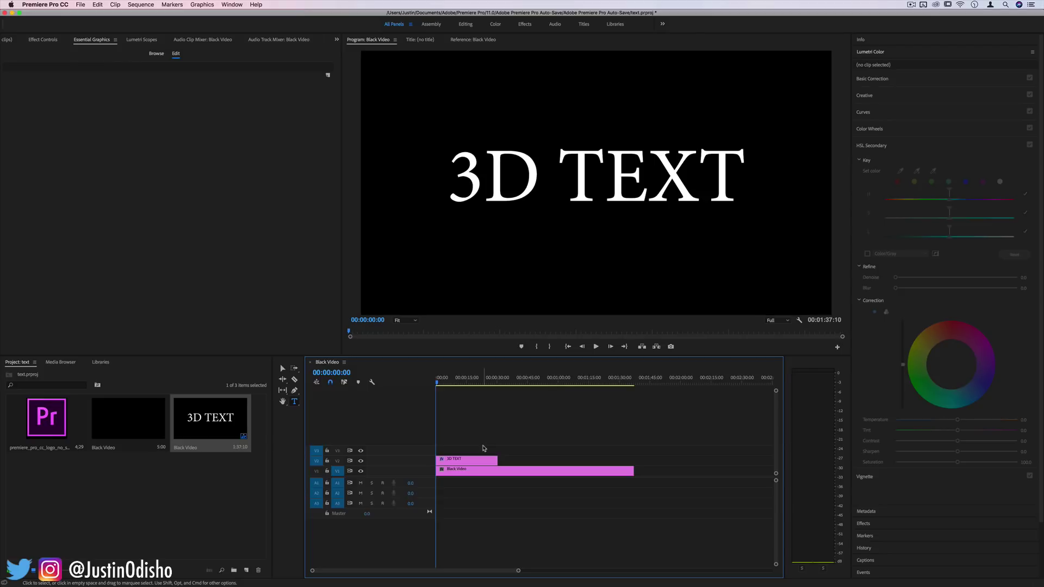
{"action": "left_click", "coordinate": [459, 471]}
{"action": "left_click", "coordinate": [458, 383]}
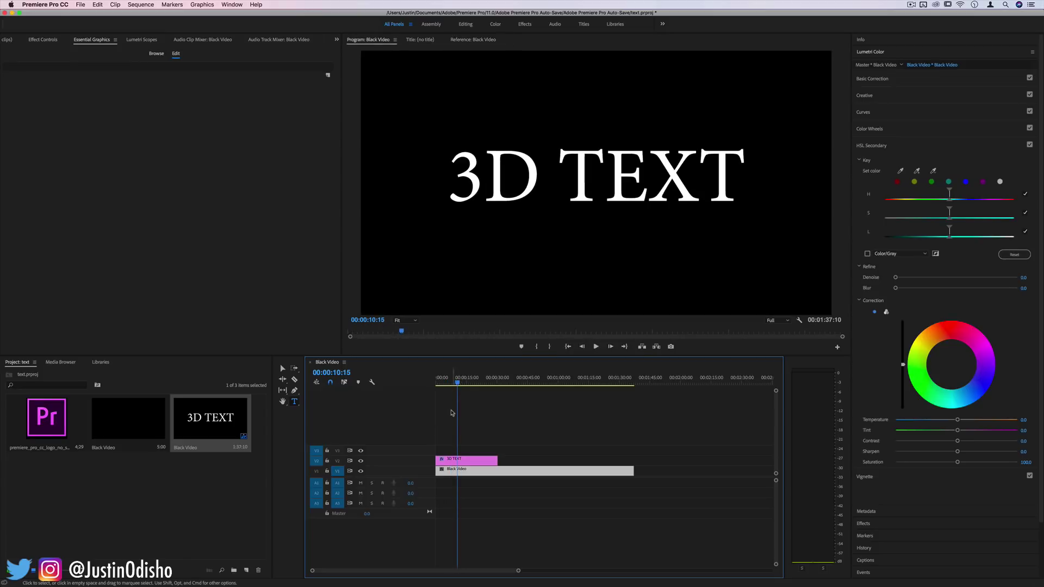
- Find the Basic 3D video effect and apply it to the 3D TEXT clip
{"action": "left_click", "coordinate": [478, 458]}
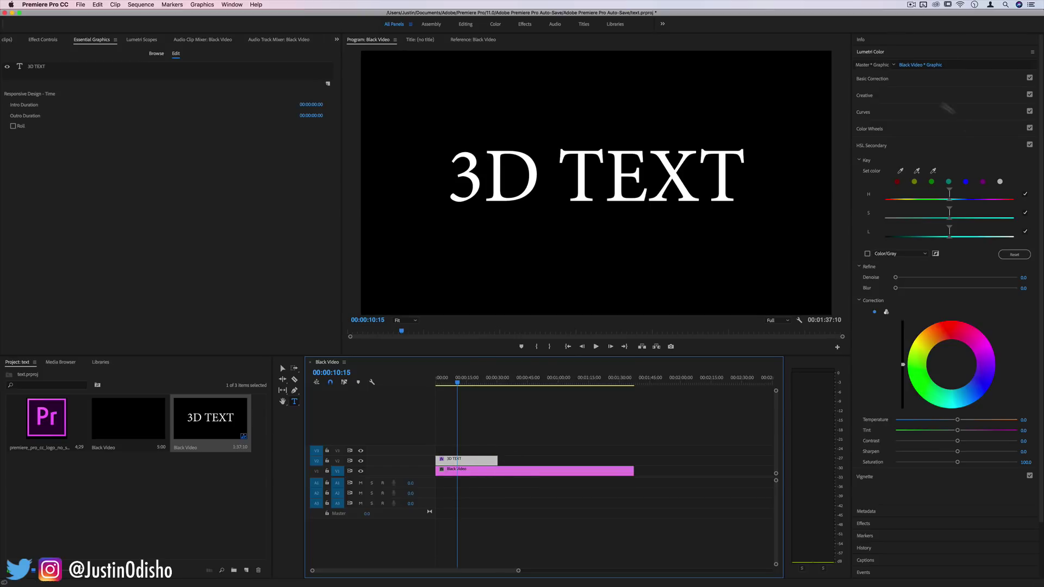
{"action": "left_click", "coordinate": [875, 53]}
{"action": "left_click", "coordinate": [874, 77]}
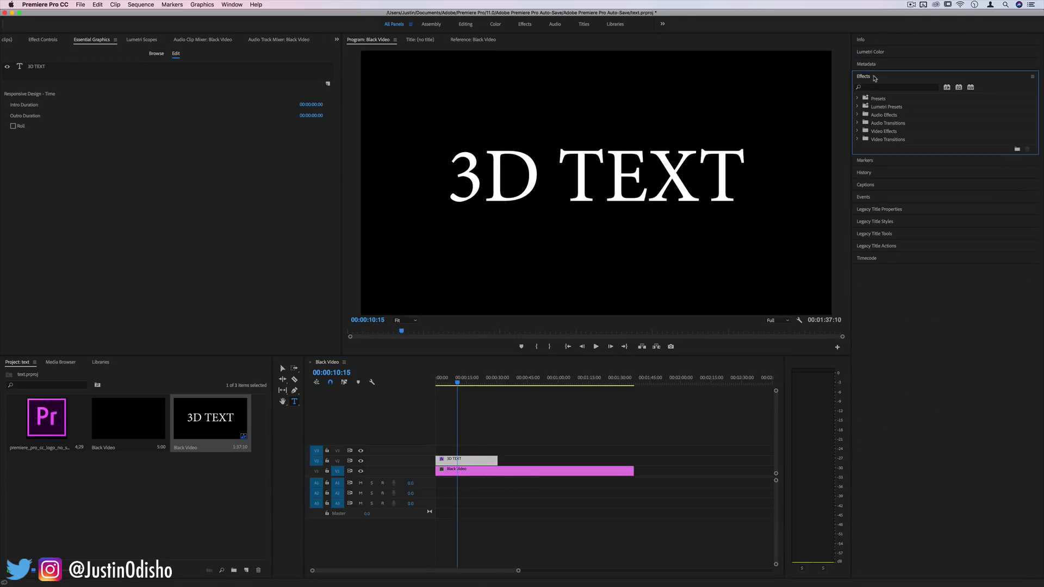
{"action": "left_click", "coordinate": [878, 85]}
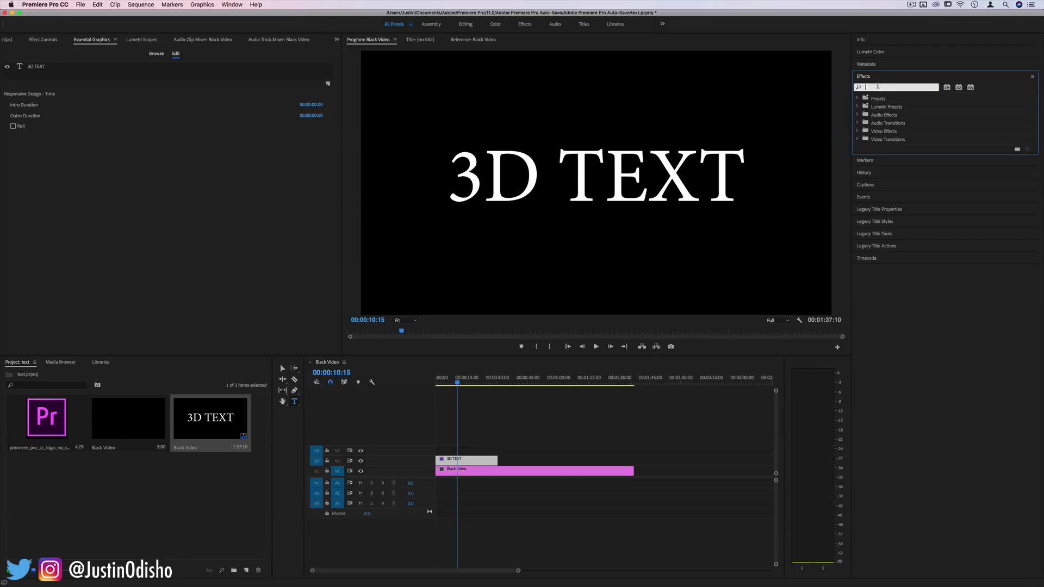
{"action": "type", "text": "3d"}
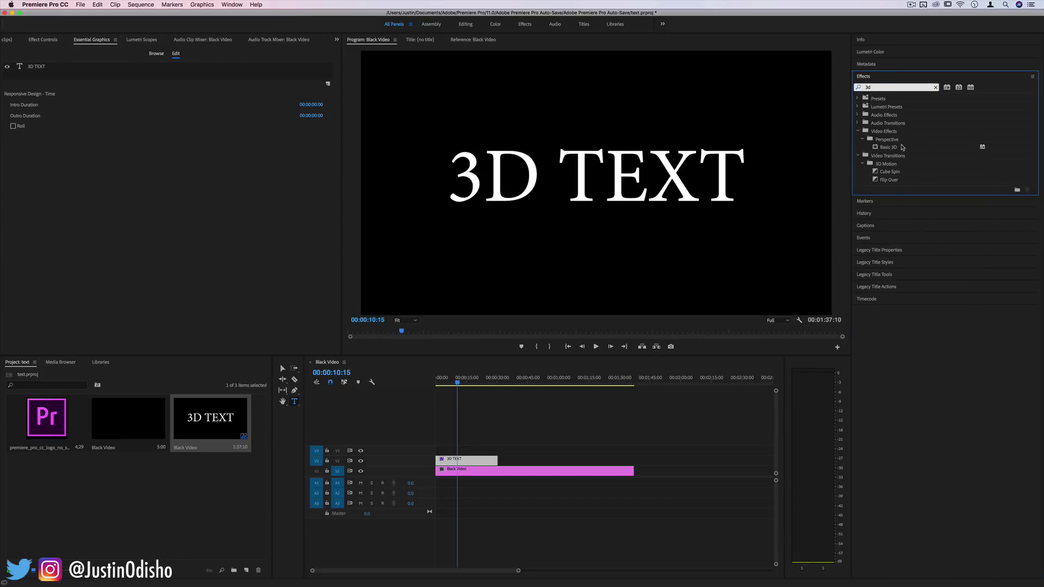
{"action": "left_click", "coordinate": [894, 148]}
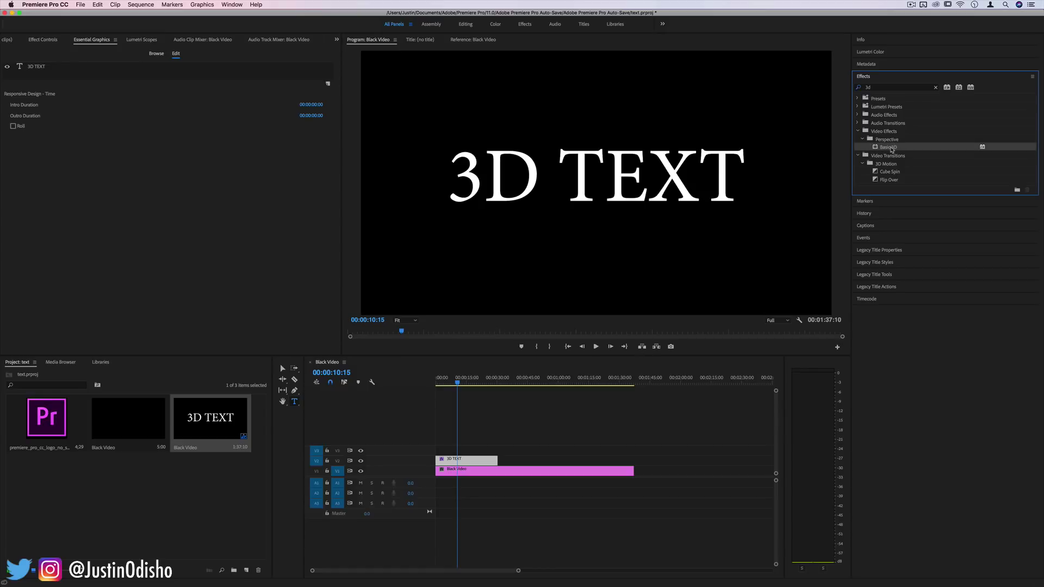
{"action": "left_click_drag", "start_coordinate": [899, 149], "coordinate": [472, 462]}
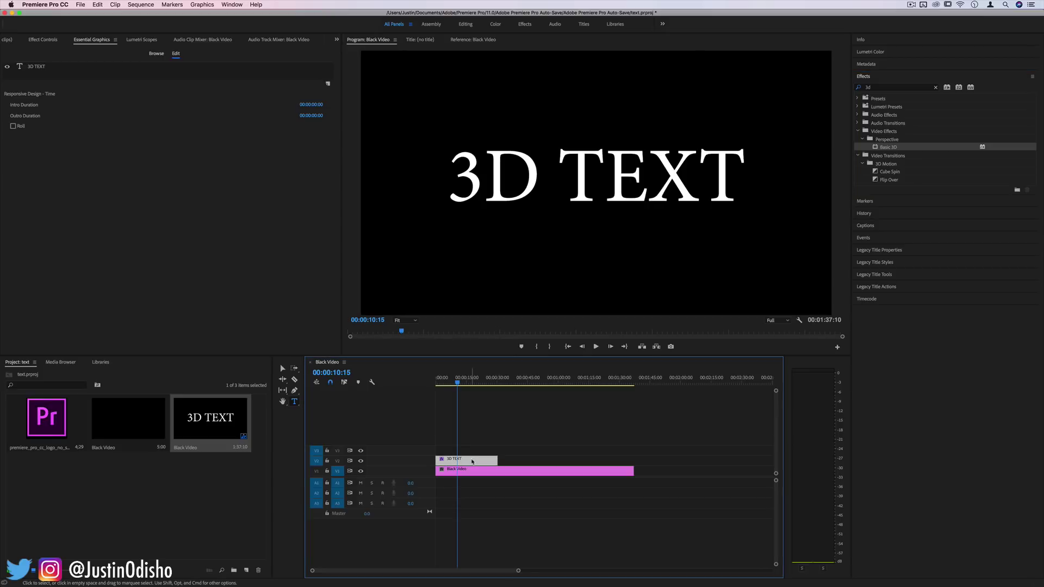
- Try out the Basic 3D Swivel, then start its animation with a 0° keyframe at the beginning of the 3D TEXT clip
{"action": "left_click", "coordinate": [43, 40]}
{"action": "scroll", "coordinate": [201, 274], "scroll_direction": "down", "scroll_amount": 5}
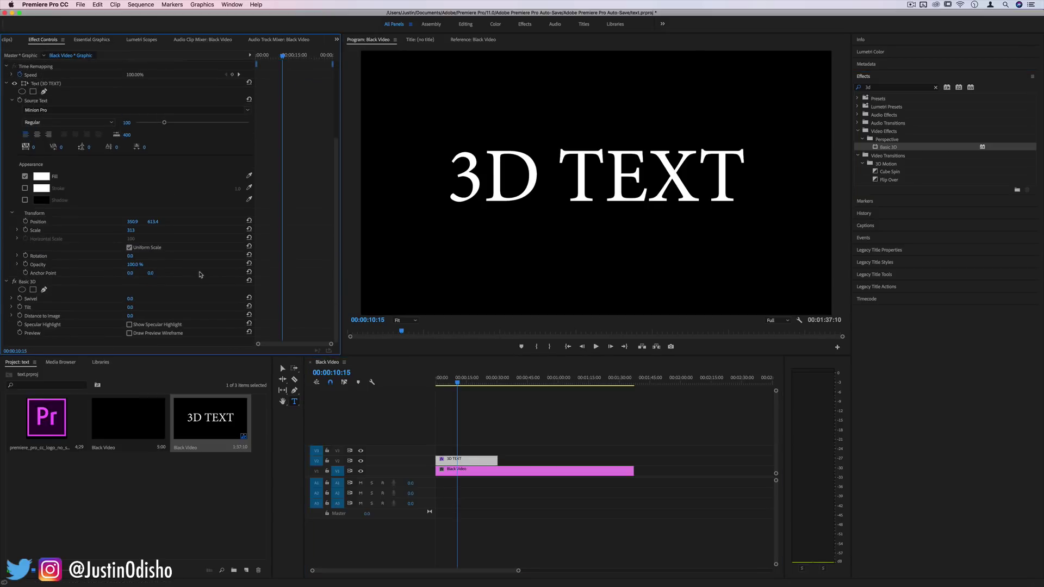
{"action": "left_click", "coordinate": [29, 283]}
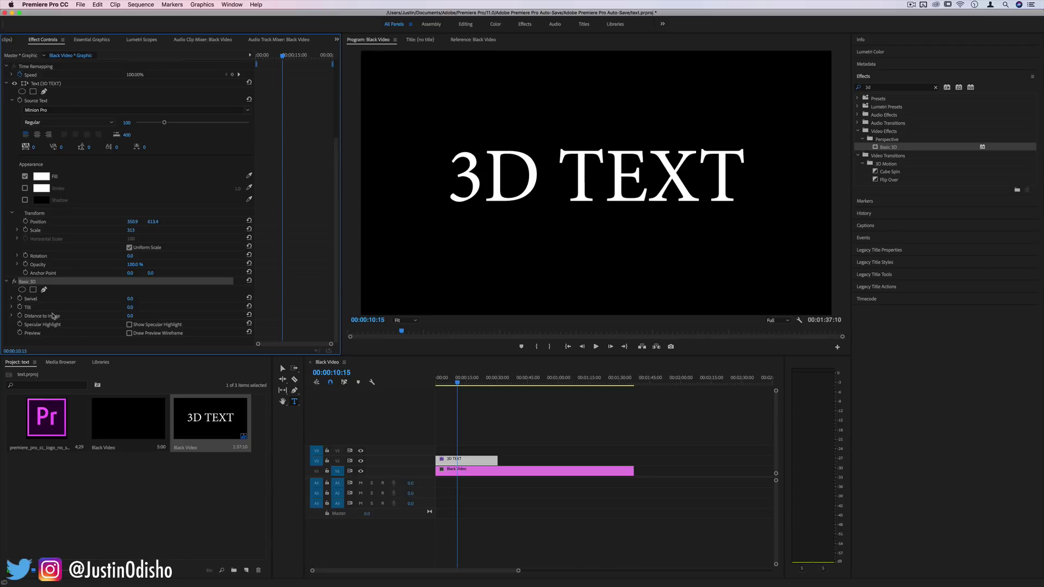
{"action": "mouse_move", "coordinate": [130, 298]}
{"action": "left_mouse_down"}
{"action": "mouse_move", "coordinate": [203, 299]}
{"action": "mouse_move", "coordinate": [99, 298]}
{"action": "mouse_move", "coordinate": [313, 298]}
{"action": "mouse_move", "coordinate": [133, 298]}
{"action": "left_mouse_up"}
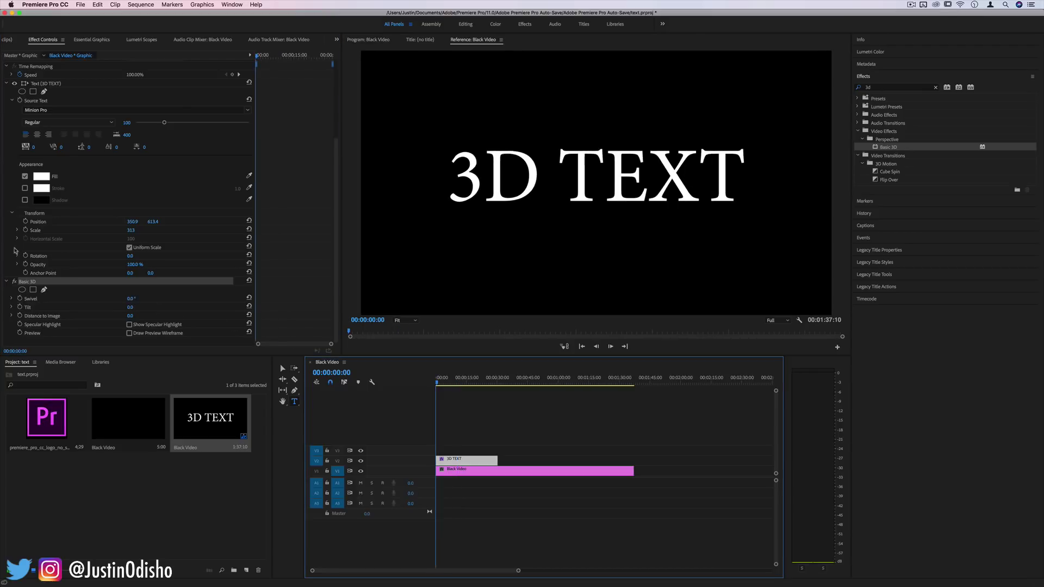
{"action": "left_click", "coordinate": [20, 298]}
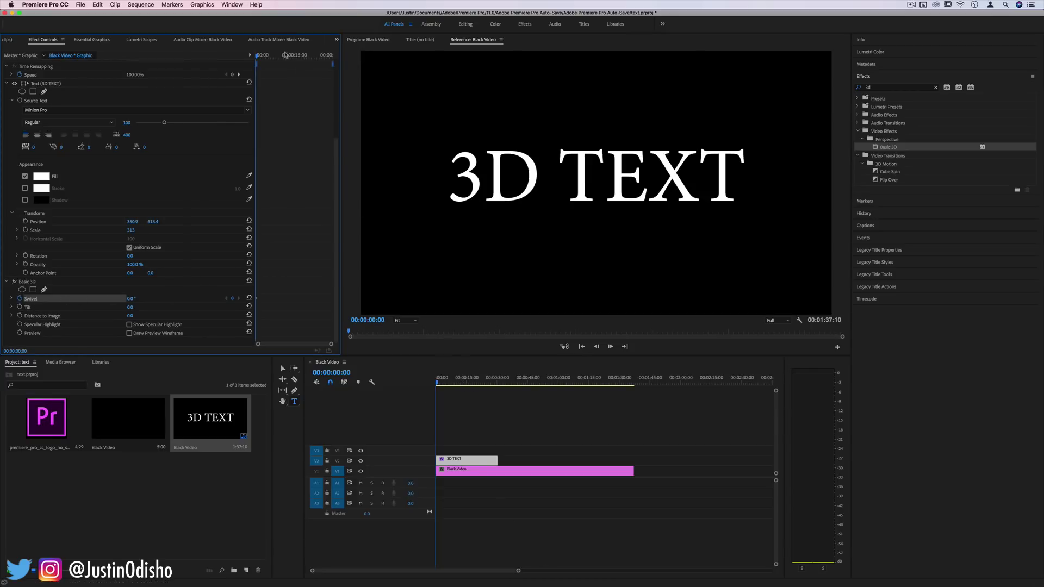
- Keyframe the Basic 3D Swivel at 5x0.0° on the last frame of the 3D TEXT clip
{"action": "key", "text": "Down"}
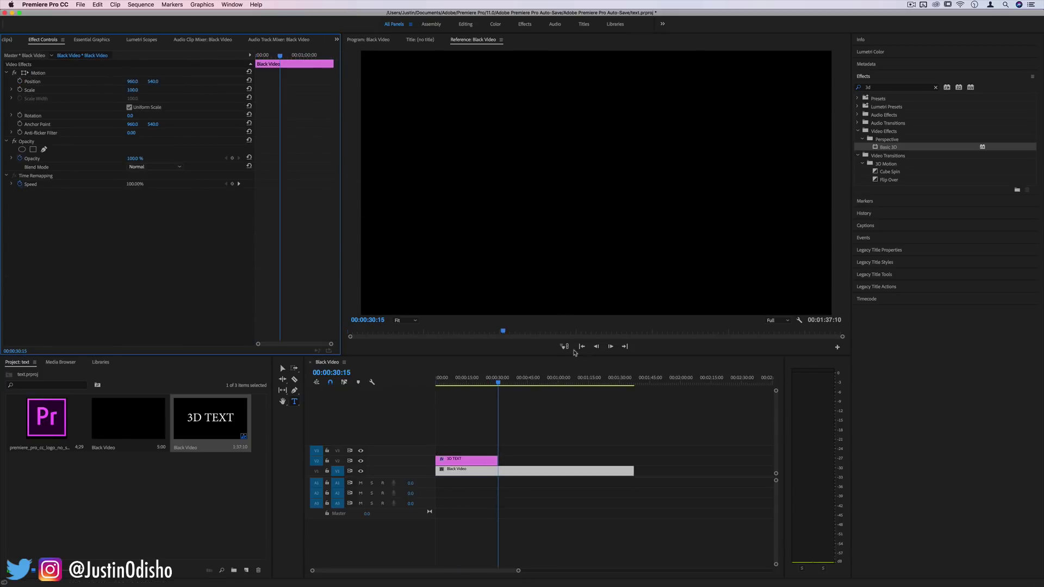
{"action": "key", "text": "Left"}
{"action": "left_click", "coordinate": [469, 463]}
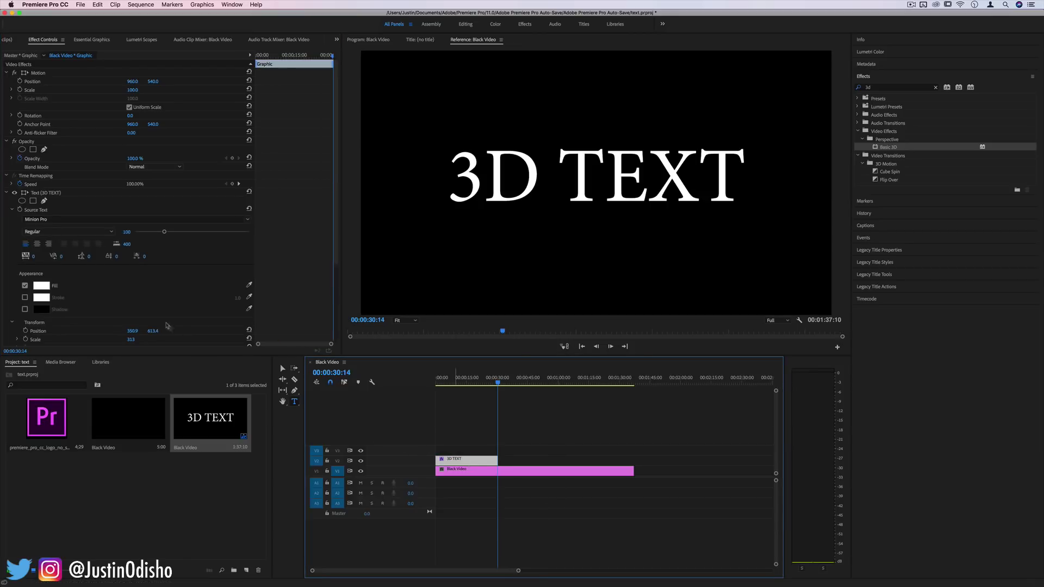
{"action": "scroll", "coordinate": [104, 272], "scroll_direction": "down", "scroll_amount": 4}
{"action": "left_click", "coordinate": [134, 298]}
{"action": "type", "text": "0"}
{"action": "key", "text": "Return"}
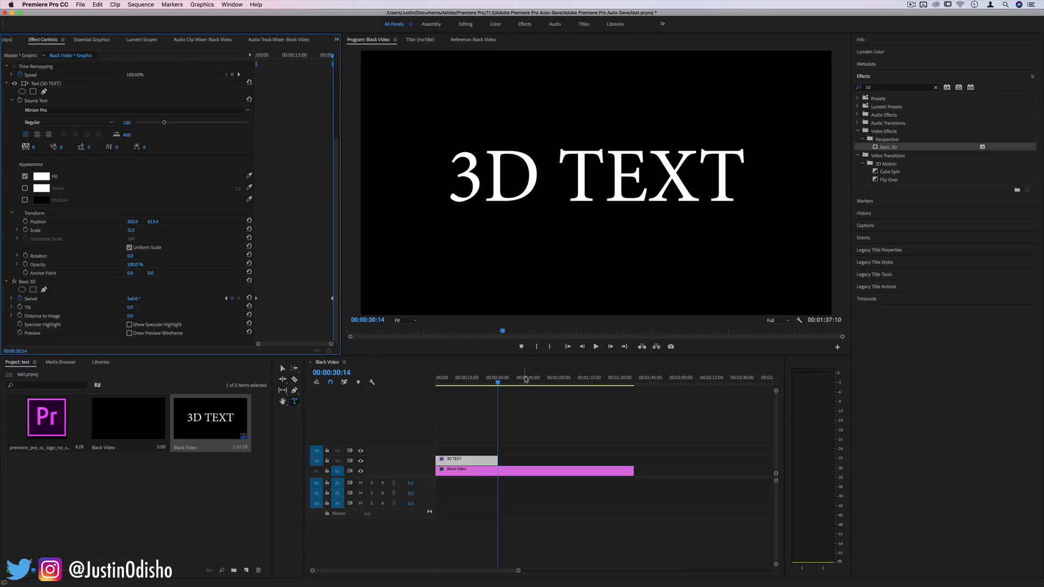
- Play the sequence from the start to check the text's swivel animation
{"action": "left_click_drag", "start_coordinate": [491, 387], "coordinate": [436, 387]}
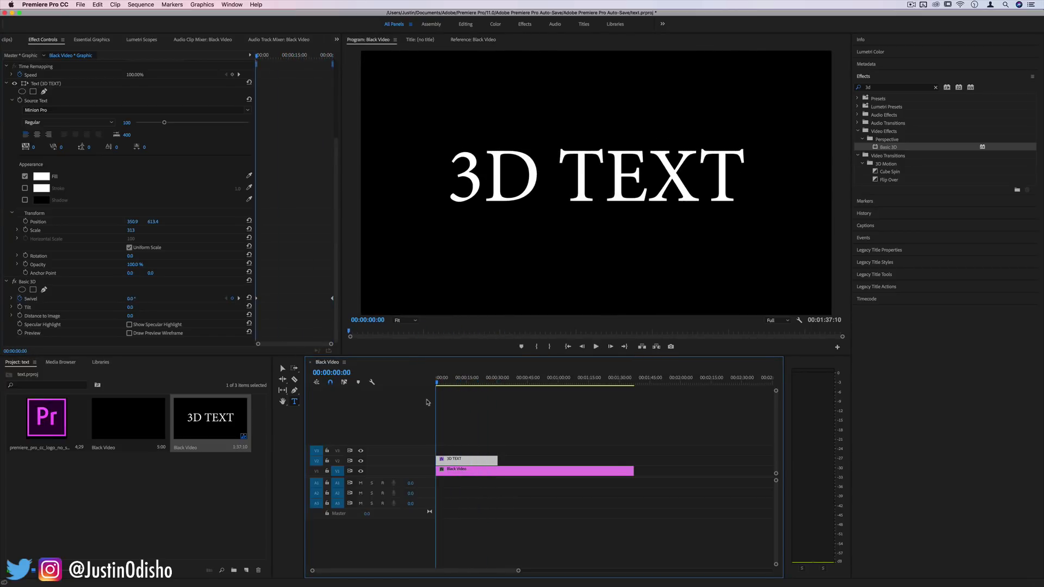
{"action": "key", "text": "space"}
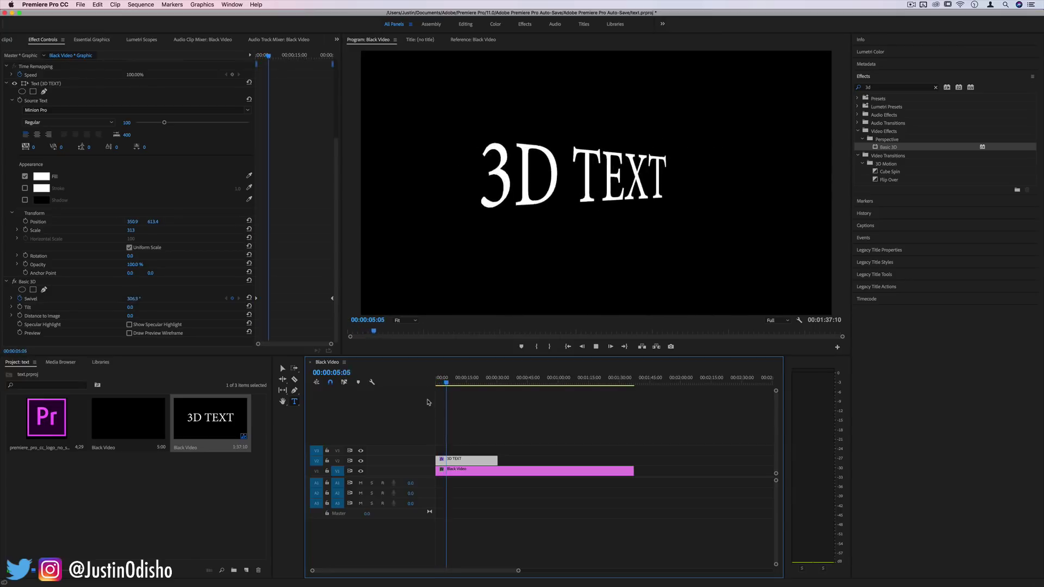
{"action": "key", "text": "space"}
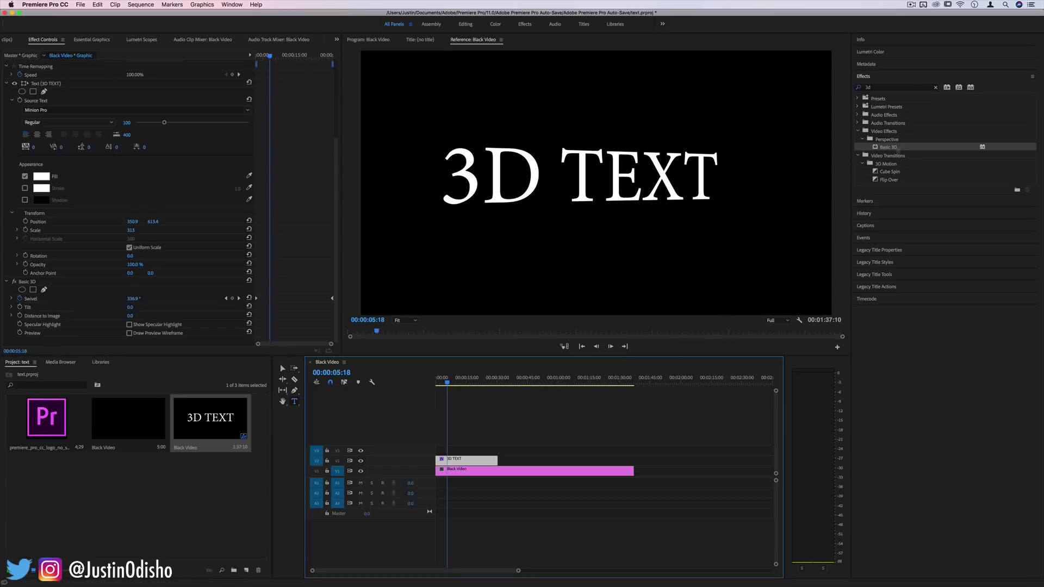
- Find the Echo video effect and apply it to the 3D TEXT clip
{"action": "left_click", "coordinate": [935, 89]}
{"action": "left_click", "coordinate": [901, 86]}
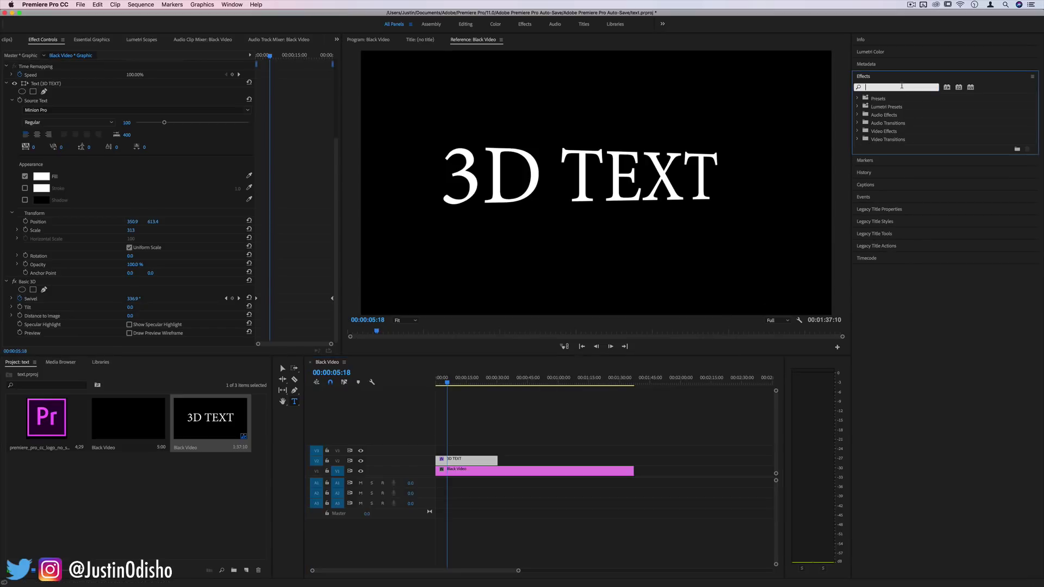
{"action": "type", "text": "echo"}
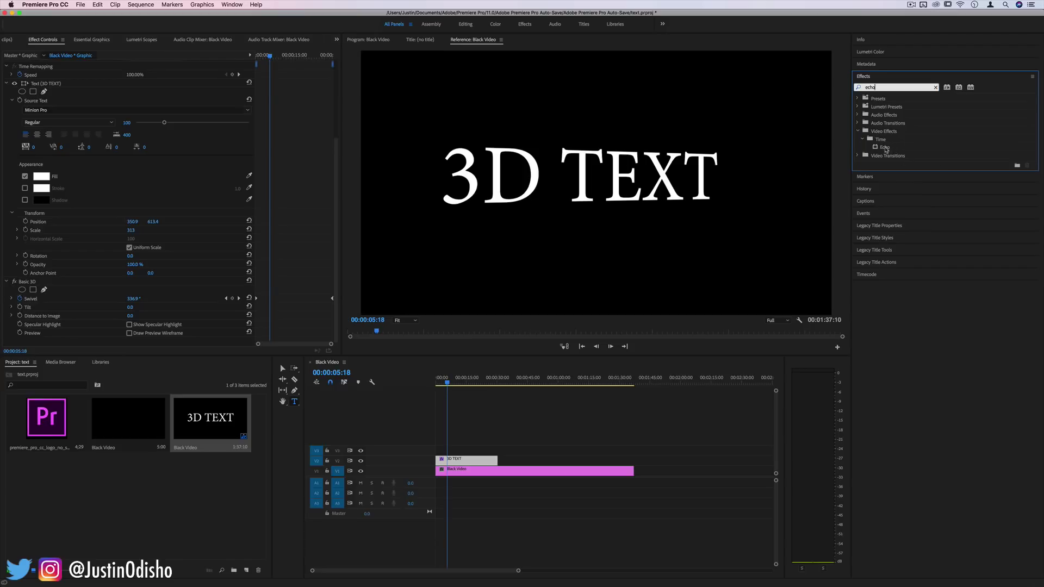
{"action": "left_click_drag", "start_coordinate": [887, 151], "coordinate": [471, 458]}
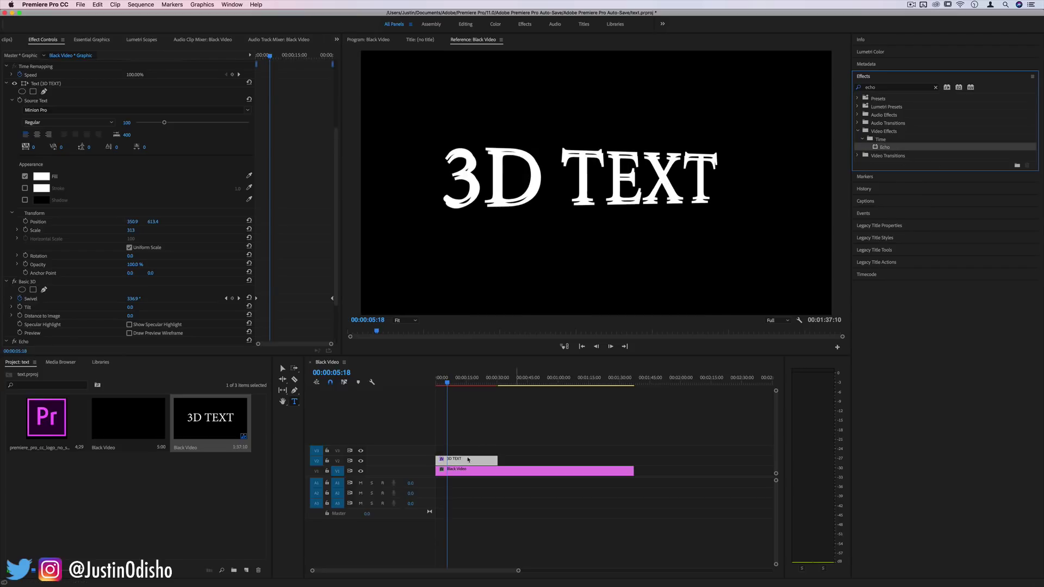
- Set the Echo effect's Number Of Echoes to 7 and scrub through the text clip to check it
{"action": "scroll", "coordinate": [226, 326], "scroll_direction": "down", "scroll_amount": 3}
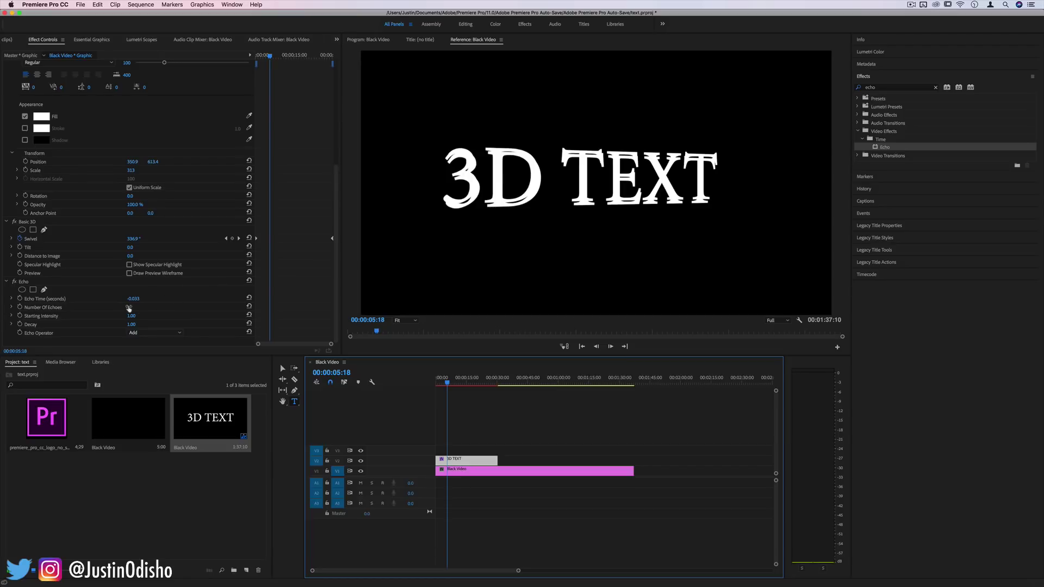
{"action": "mouse_move", "coordinate": [129, 309]}
{"action": "left_mouse_down"}
{"action": "mouse_move", "coordinate": [146, 308]}
{"action": "mouse_move", "coordinate": [134, 308]}
{"action": "left_mouse_up"}
{"action": "left_click", "coordinate": [456, 384]}
{"action": "left_click_drag", "start_coordinate": [457, 383], "coordinate": [479, 384]}
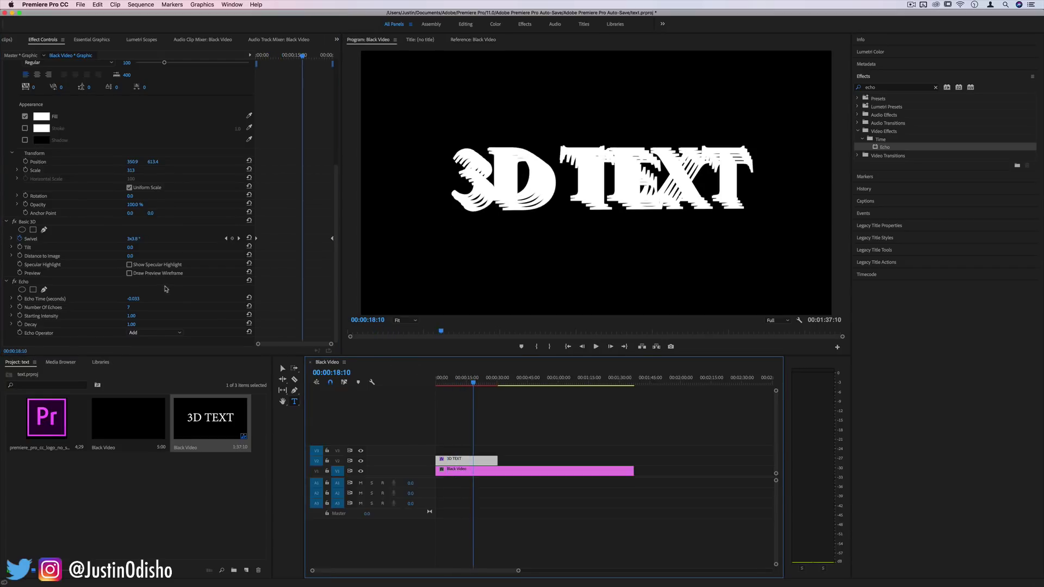
{"action": "left_click", "coordinate": [28, 282]}
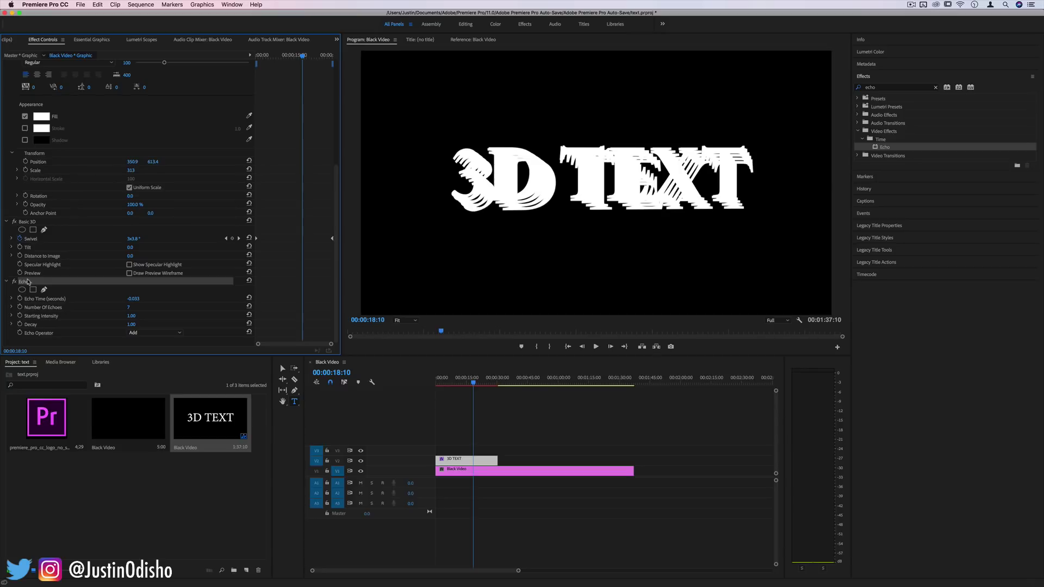
- Remove the Echo effect from the 3D TEXT clip and nest the clip into its own sequence
{"action": "key", "text": "Delete"}
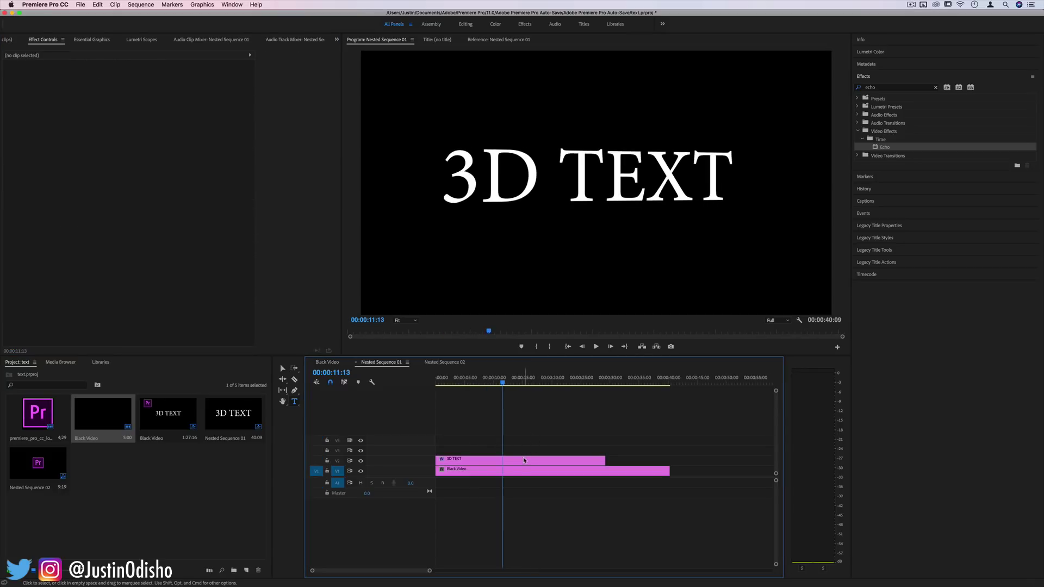
{"action": "right_click", "coordinate": [524, 460]}
{"action": "left_click", "coordinate": [549, 402]}
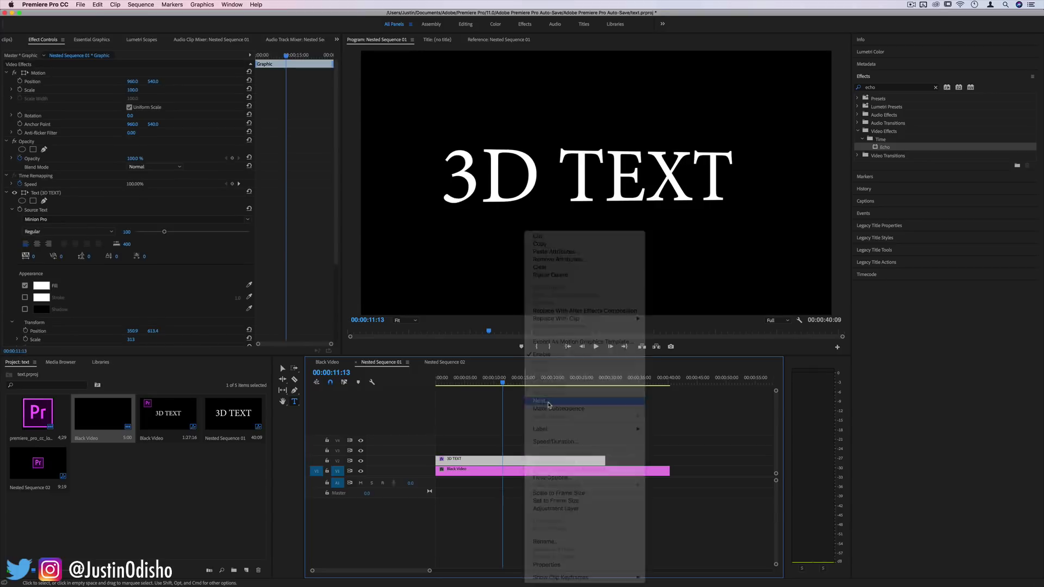
{"action": "key", "text": "Return"}
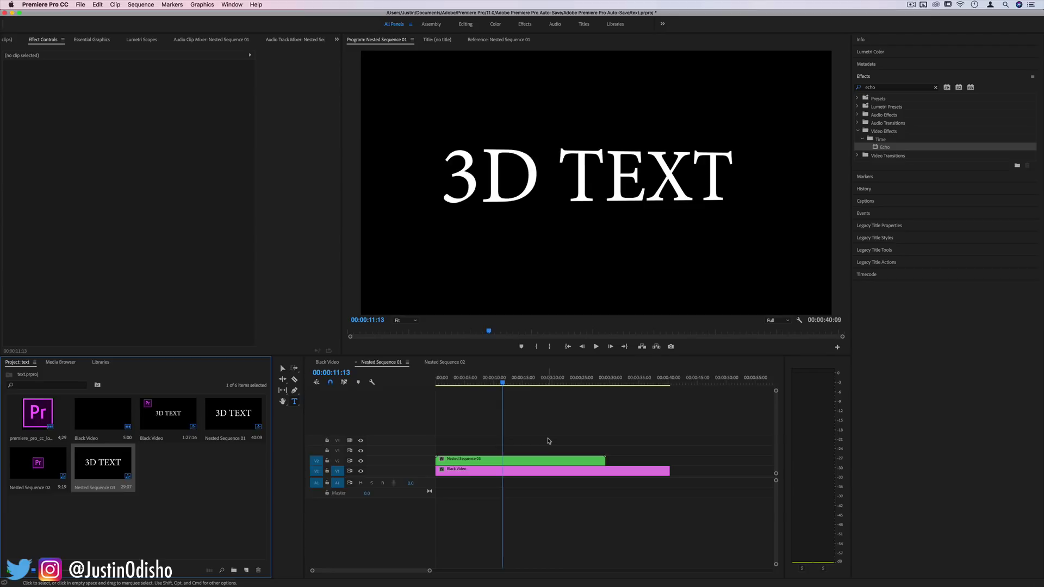
- Select the nested text clip and scrub through it to check its rotation
{"action": "left_click", "coordinate": [552, 460]}
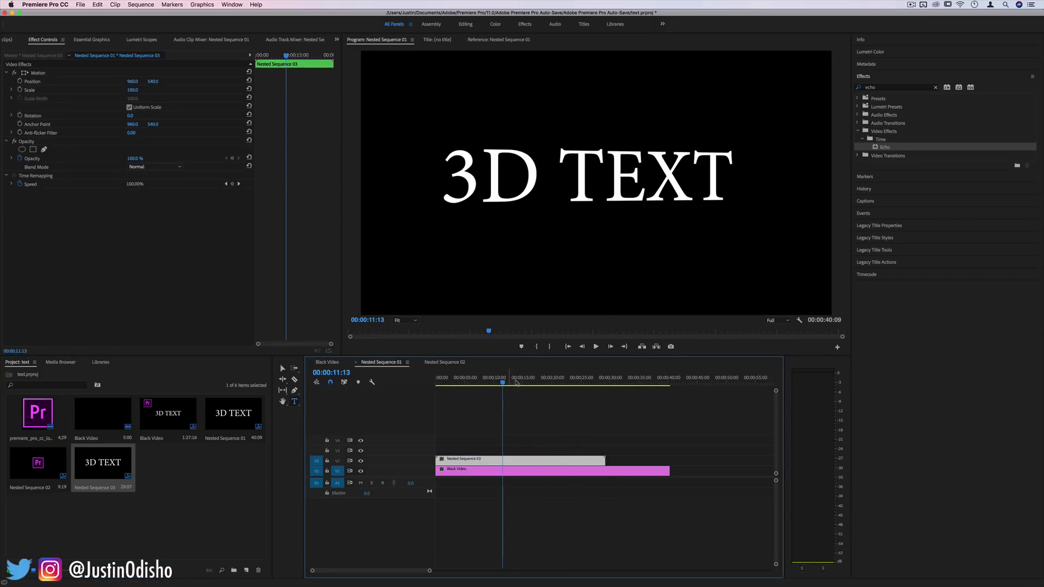
{"action": "left_click", "coordinate": [562, 377]}
{"action": "left_click_drag", "start_coordinate": [562, 377], "coordinate": [539, 377]}
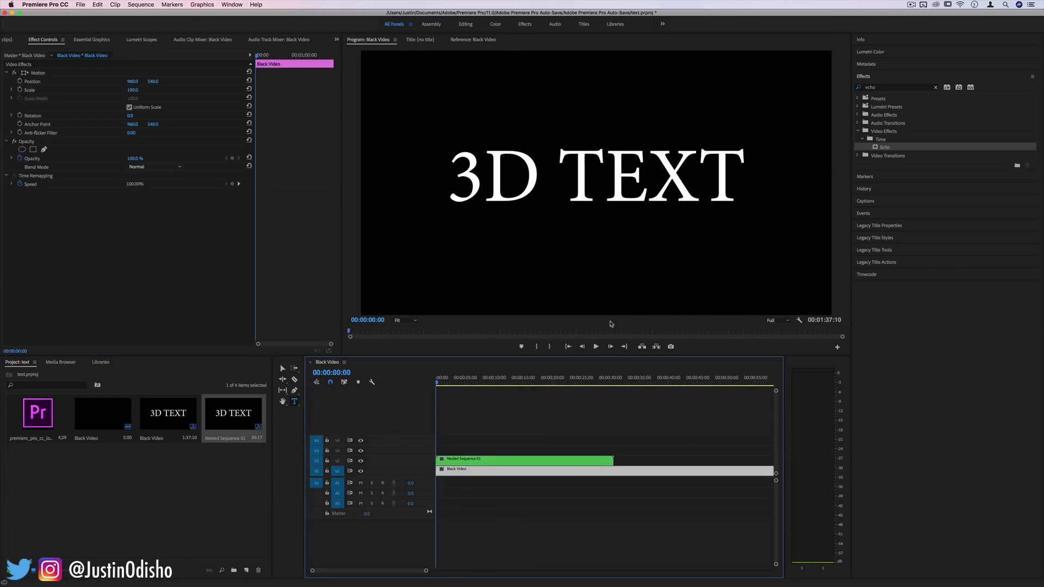
- Apply the Echo effect to the nested text clip and set its Number Of Echoes to 3
{"action": "left_click", "coordinate": [889, 148]}
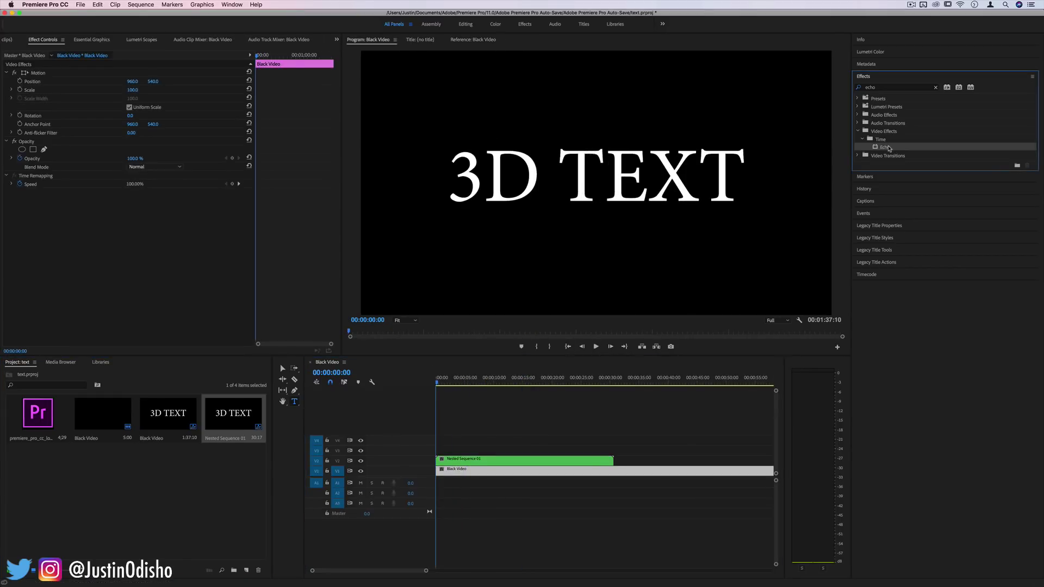
{"action": "left_click_drag", "start_coordinate": [889, 148], "coordinate": [453, 460]}
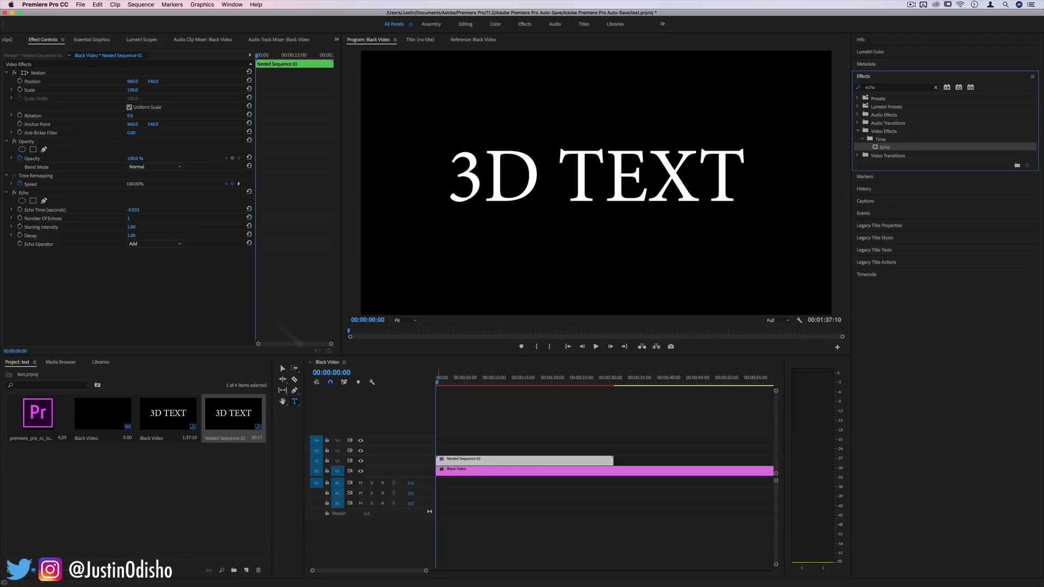
{"action": "left_click", "coordinate": [131, 218]}
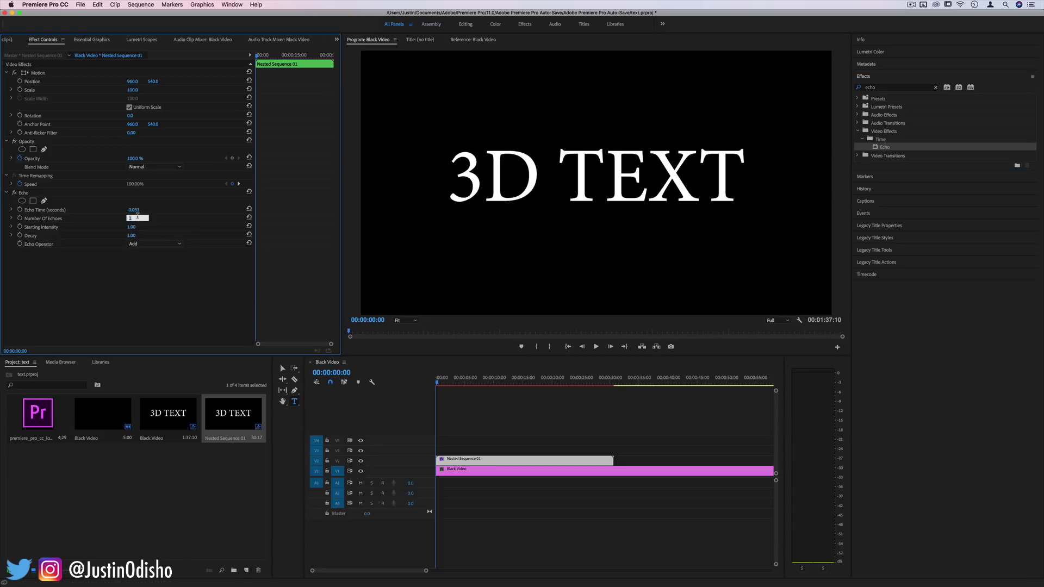
{"action": "type", "text": "3"}
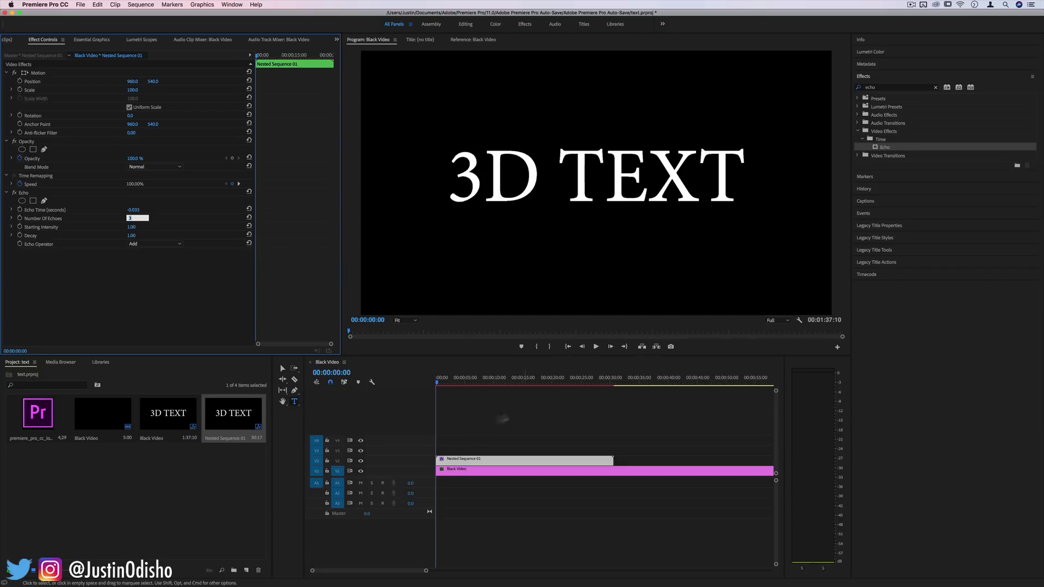
- Set the Echo effect's Decay to 0.50 and play the nested clip to check the trail
{"action": "left_click", "coordinate": [138, 235]}
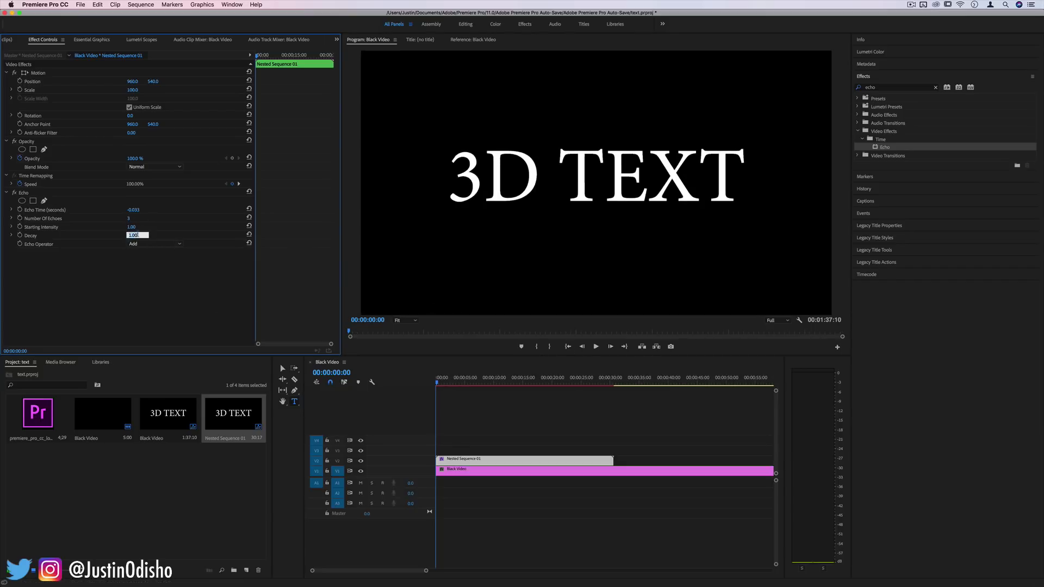
{"action": "key", "text": "Return"}
{"action": "left_click_drag", "start_coordinate": [440, 383], "coordinate": [444, 383]}
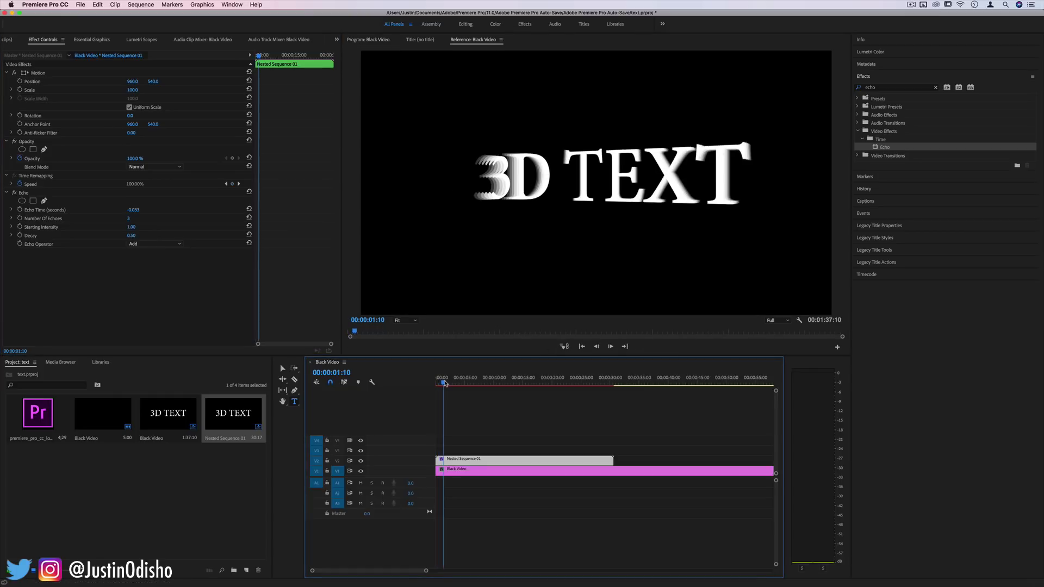
{"action": "key", "text": "space"}
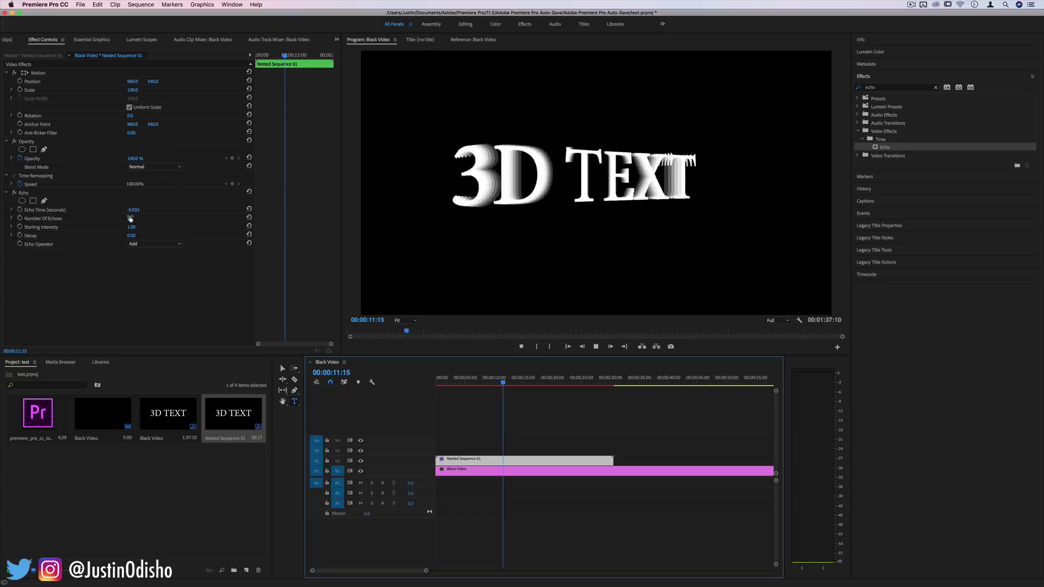
- Set the Echo effect's Number Of Echoes to 10 and Echo Time to -0.06 seconds, and play the clip to check it
{"action": "left_click_drag", "start_coordinate": [128, 218], "coordinate": [137, 218]}
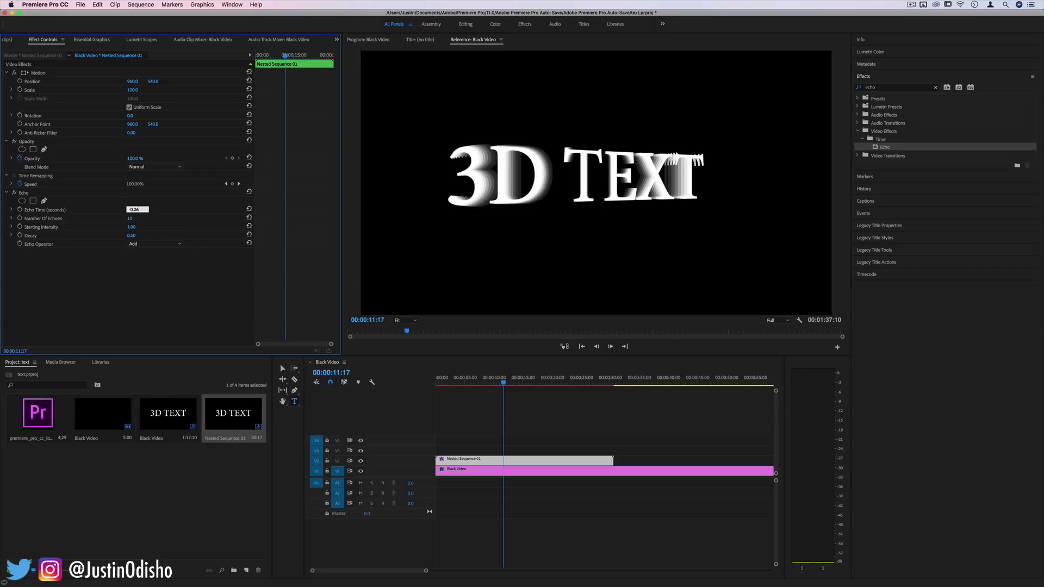
{"action": "left_click_drag", "start_coordinate": [362, 375], "coordinate": [343, 376]}
{"action": "key", "text": "space"}
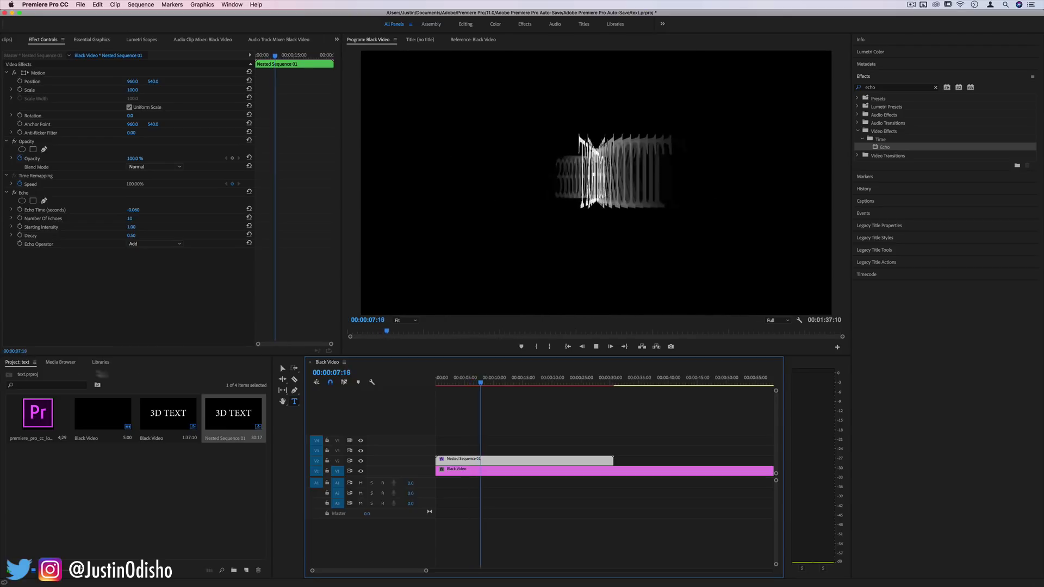
{"action": "key", "text": "space"}
- Add the Premiere Pro logo image directly after the nested text clip on the same track and select it with the playhead over it
{"action": "left_click_drag", "start_coordinate": [39, 414], "coordinate": [710, 445]}
{"action": "left_click_drag", "start_coordinate": [621, 463], "coordinate": [621, 463]}
{"action": "left_click", "coordinate": [631, 383]}
{"action": "left_click", "coordinate": [629, 460]}
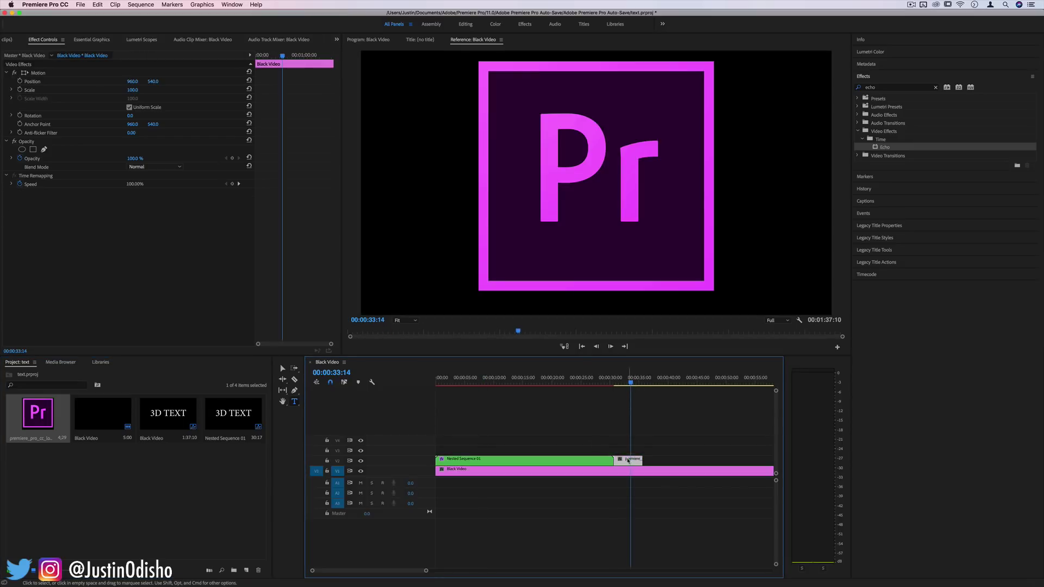